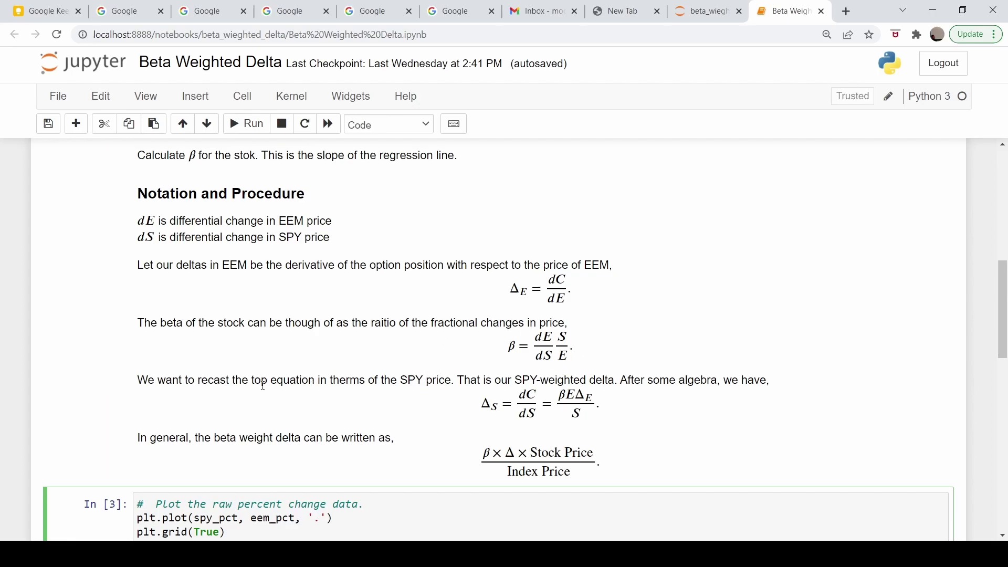
- Scroll to the In [3] cell and highlight the three linregress lines that set beta
{"action": "scroll", "coordinate": [263, 386], "scroll_direction": "down", "scroll_amount": 3}
{"action": "scroll", "coordinate": [319, 391], "scroll_direction": "down", "scroll_amount": 3}
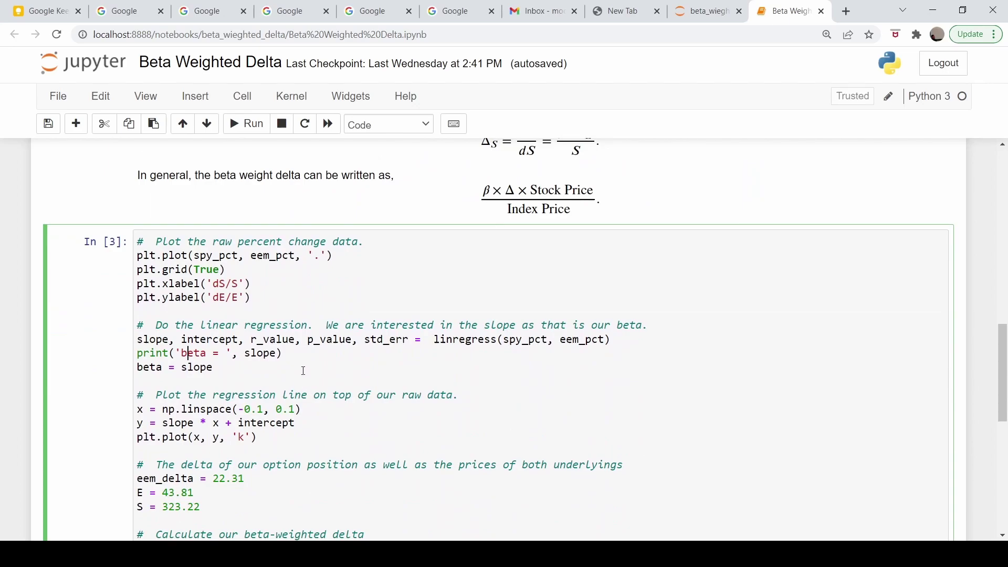
{"action": "left_click", "coordinate": [223, 377]}
{"action": "left_click_drag", "start_coordinate": [223, 377], "coordinate": [133, 342]}
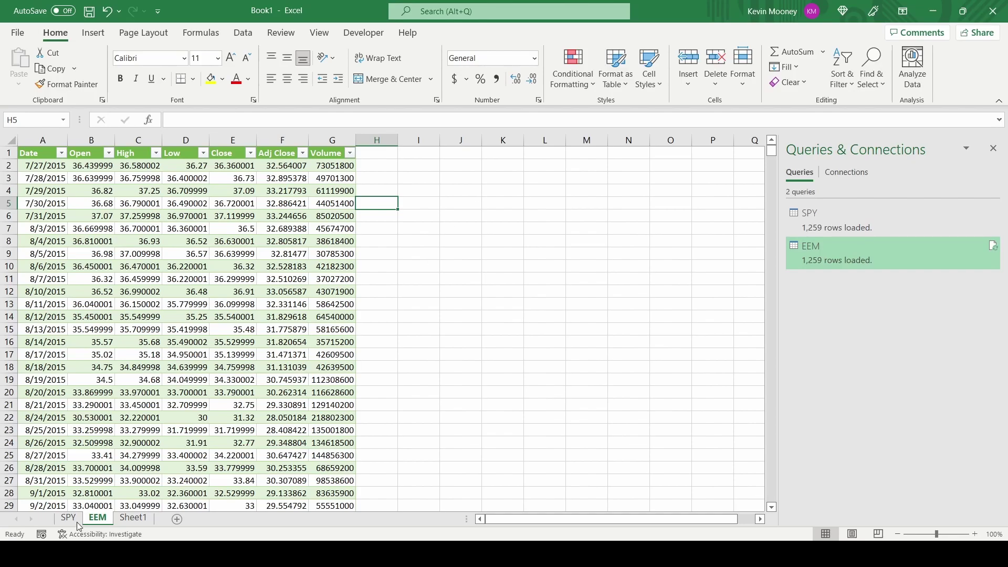
- On the SPY sheet, add a PCT header in H1 to extend the table
{"action": "left_click", "coordinate": [68, 518]}
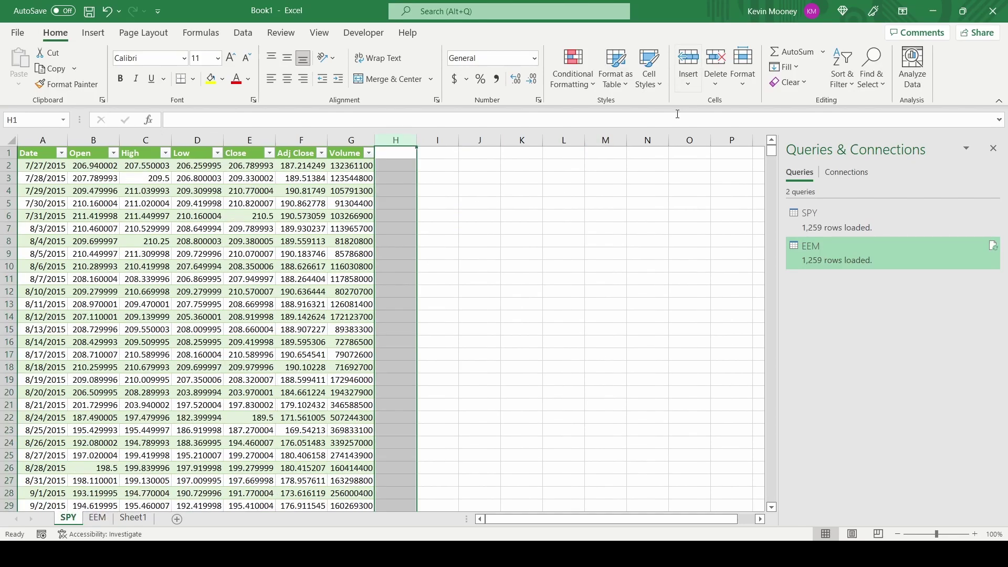
{"action": "left_click", "coordinate": [507, 230]}
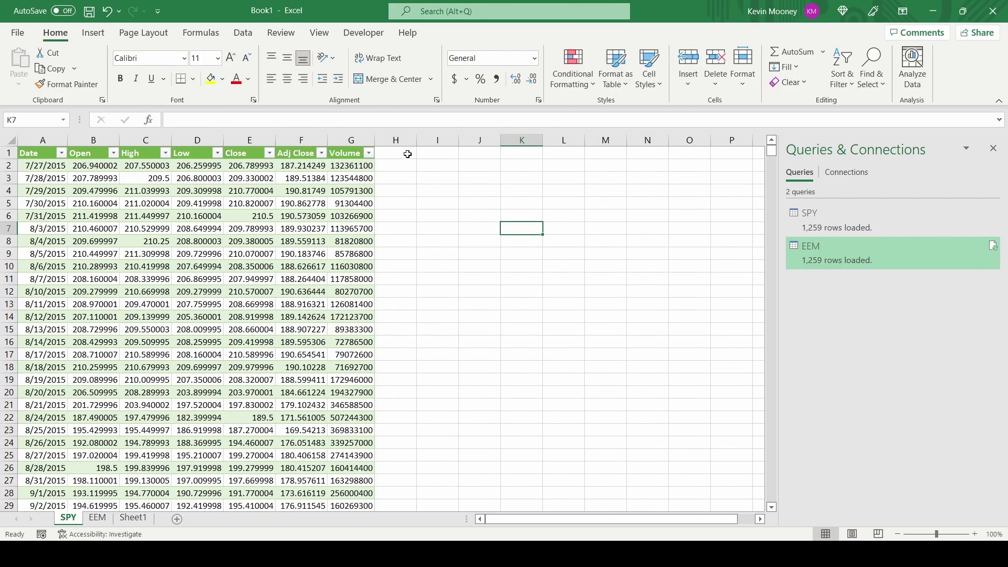
{"action": "left_click", "coordinate": [408, 154]}
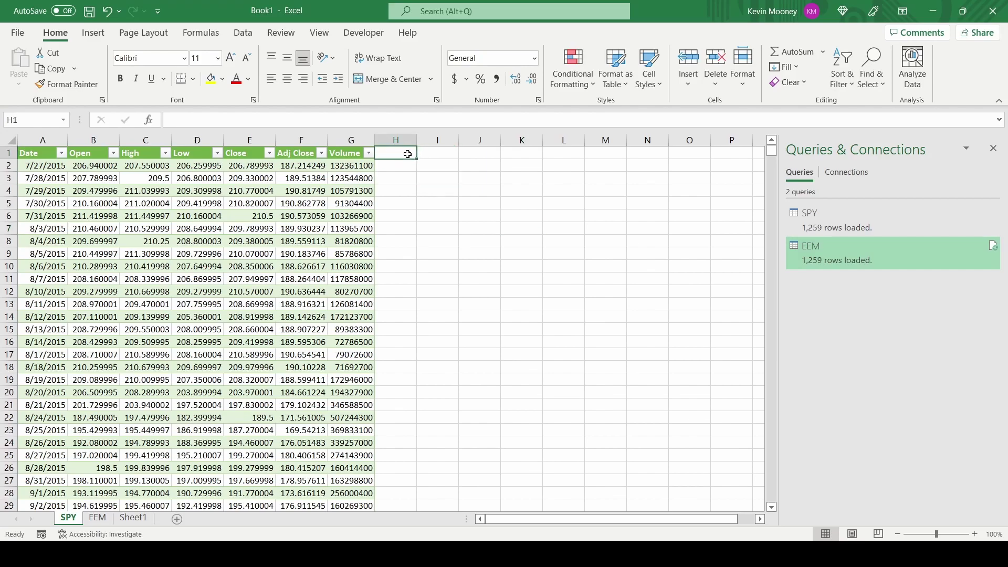
{"action": "type", "text": "PCT"}
{"action": "key", "text": "Return"}
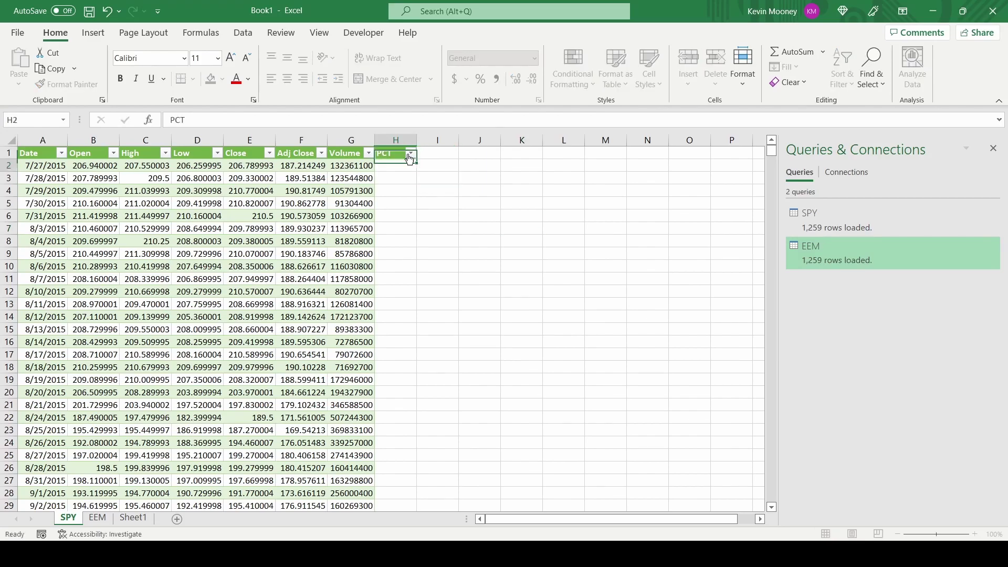
- Fill the PCT column with the daily return formula =([@[Adj Close]]-F2)/F2
{"action": "key", "text": "Return"}
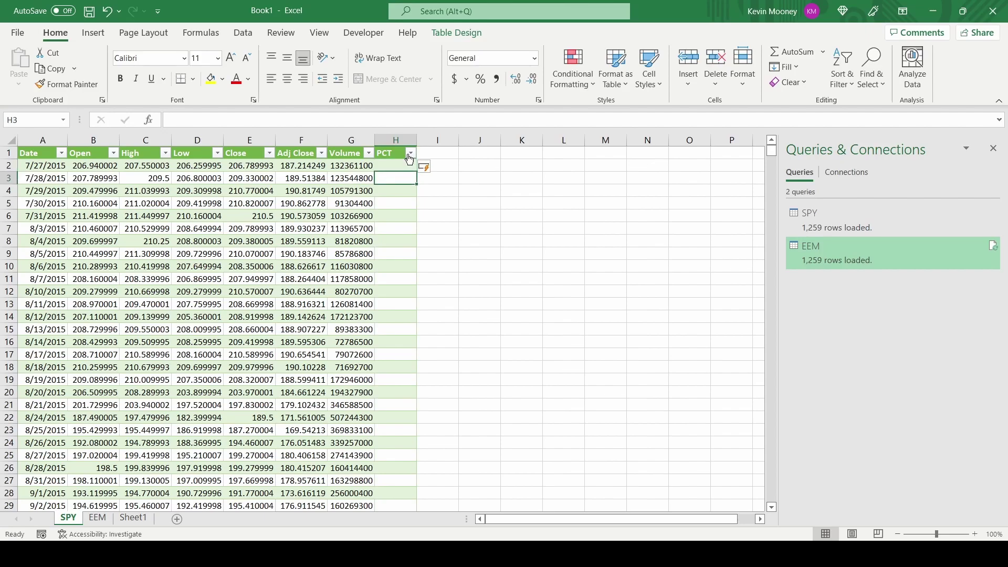
{"action": "type", "text": "=("}
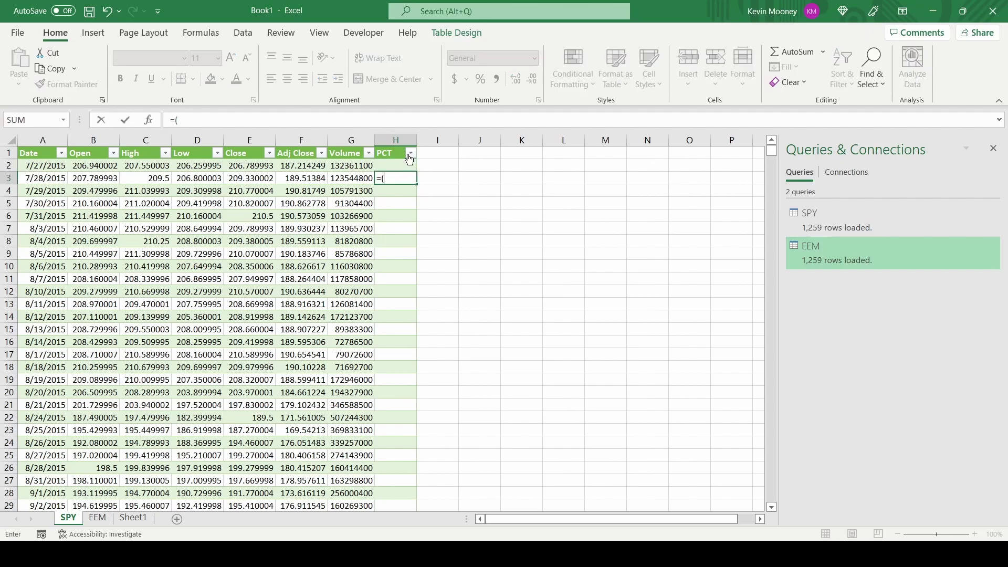
{"action": "key", "text": "Left"}
{"action": "key", "text": "Left"}
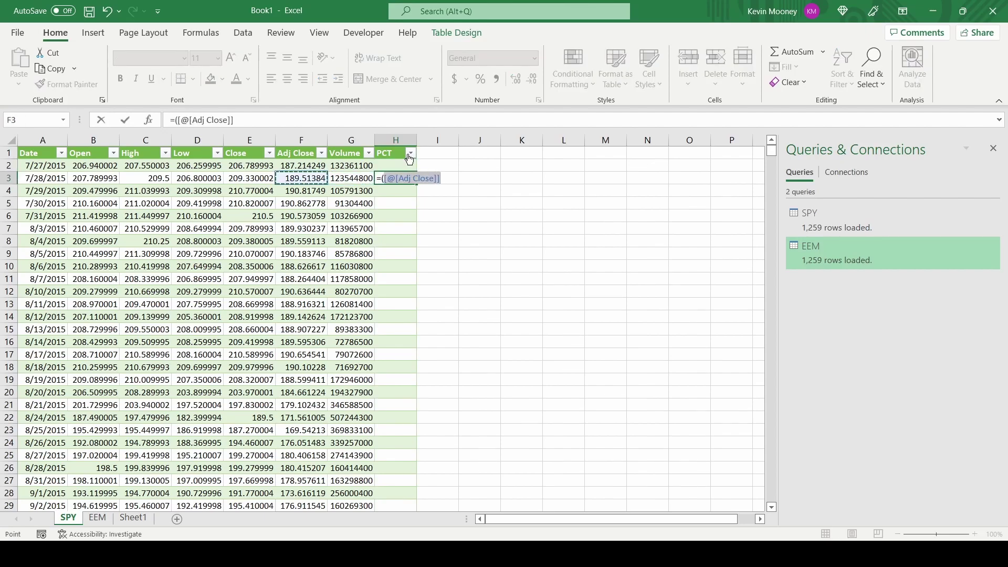
{"action": "type", "text": "-"}
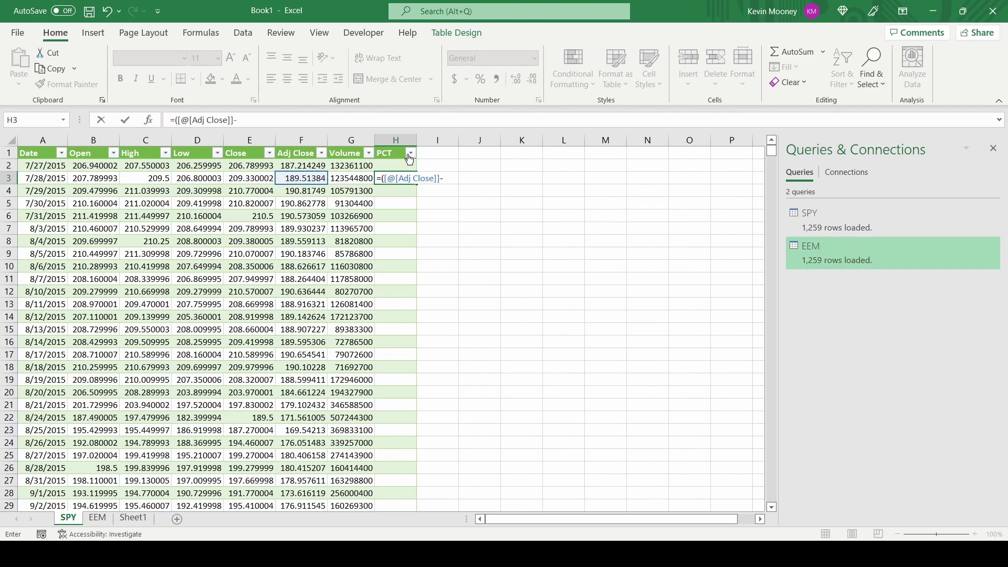
{"action": "key", "text": "Left"}
{"action": "key", "text": "Left"}
{"action": "key", "text": "Up"}
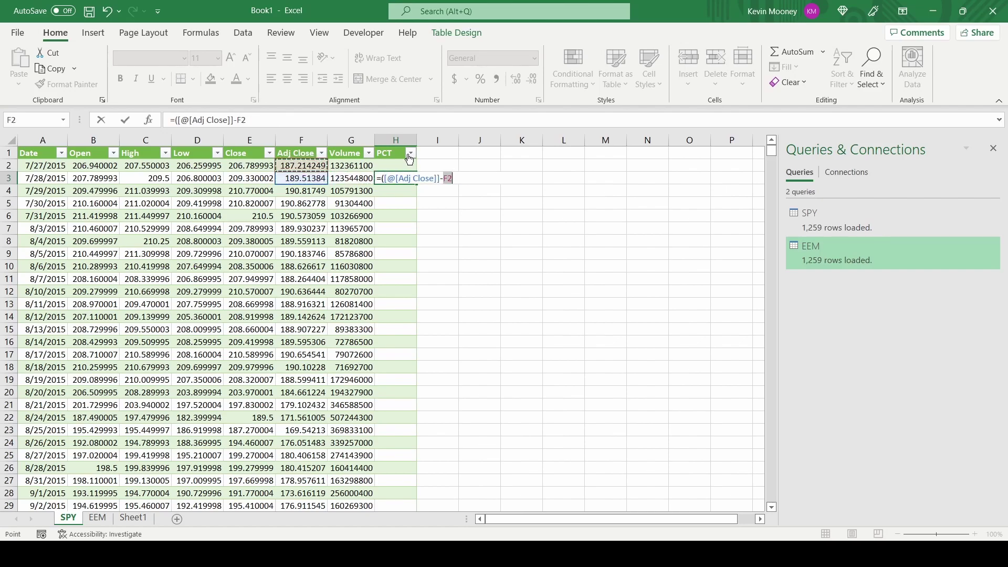
{"action": "type", "text": ")"}
{"action": "key", "text": "Left"}
{"action": "key", "text": "Left"}
{"action": "key", "text": "Up"}
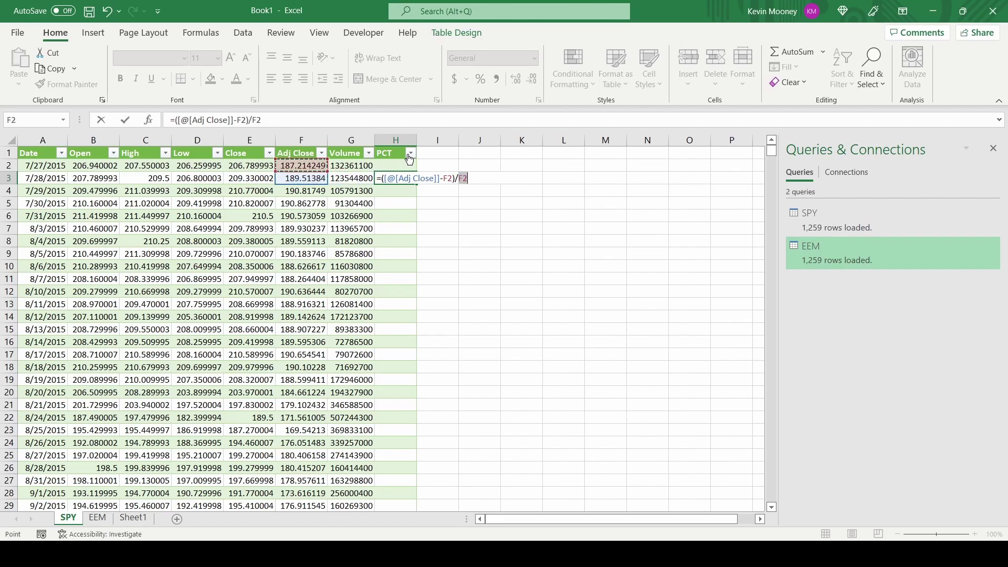
{"action": "key", "text": "Return"}
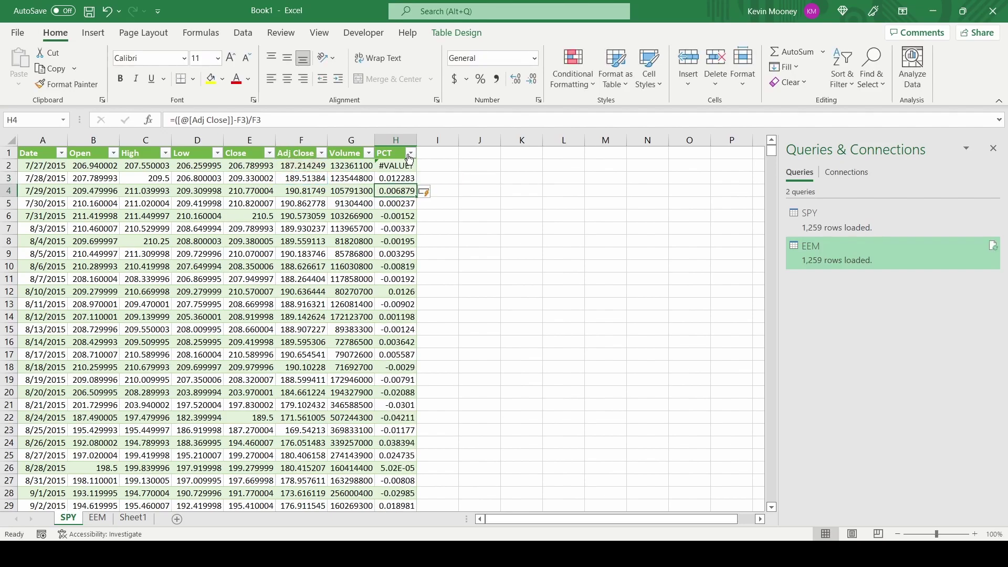
- Check the EEM and SPY PCT columns, ending on Sheet1 with both return columns side by side
{"action": "left_click", "coordinate": [97, 517]}
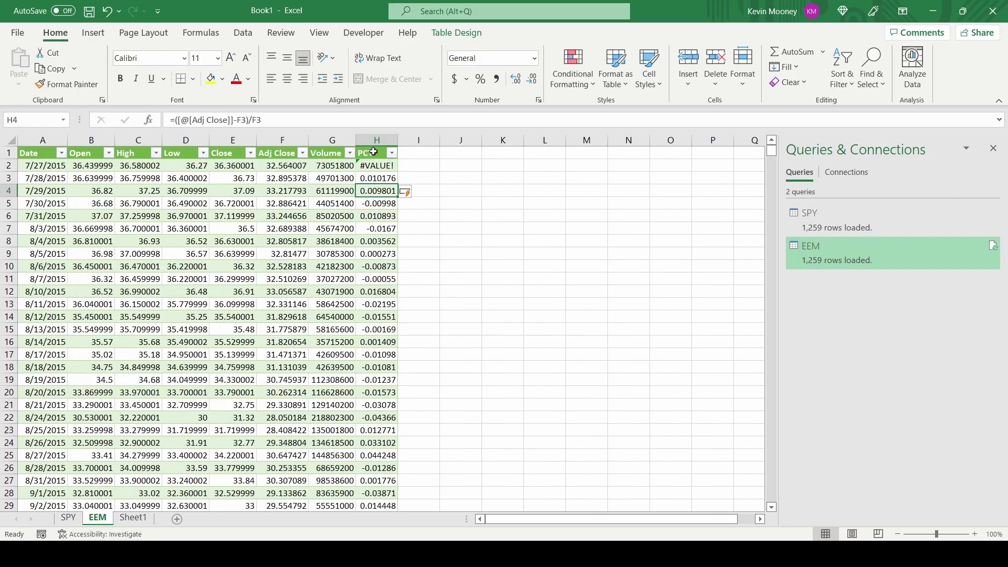
{"action": "left_click", "coordinate": [134, 518]}
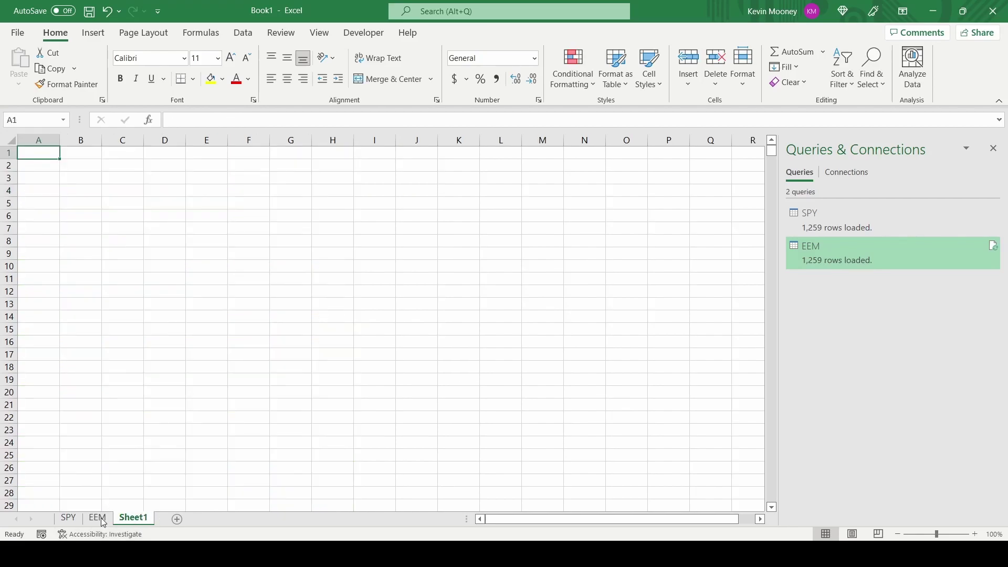
{"action": "left_click", "coordinate": [68, 518]}
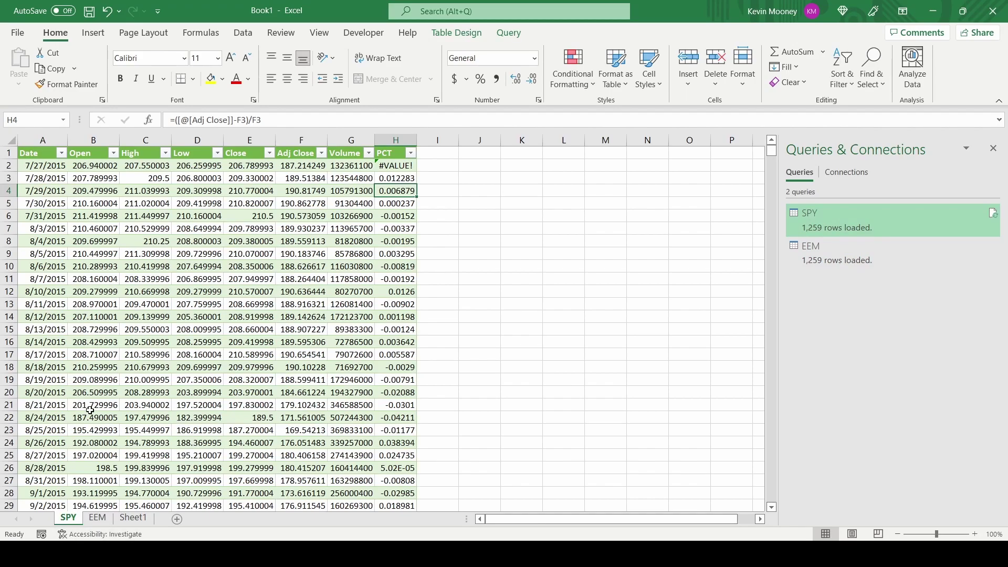
{"action": "key", "text": "ctrl+Page_Down"}
{"action": "key", "text": "ctrl+Page_Down"}
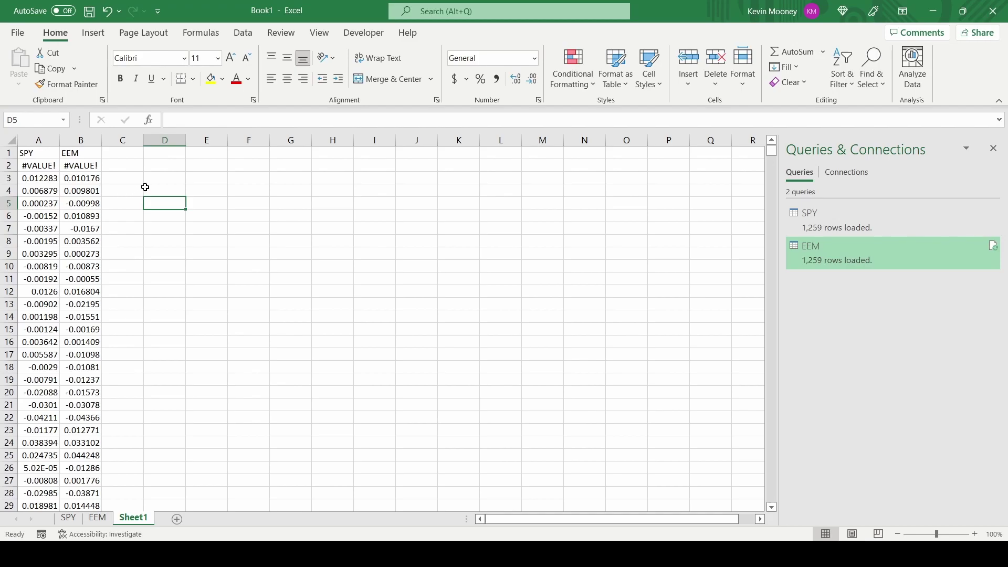
- Label D1 and E1 as beta and intercept
{"action": "left_click", "coordinate": [165, 155]}
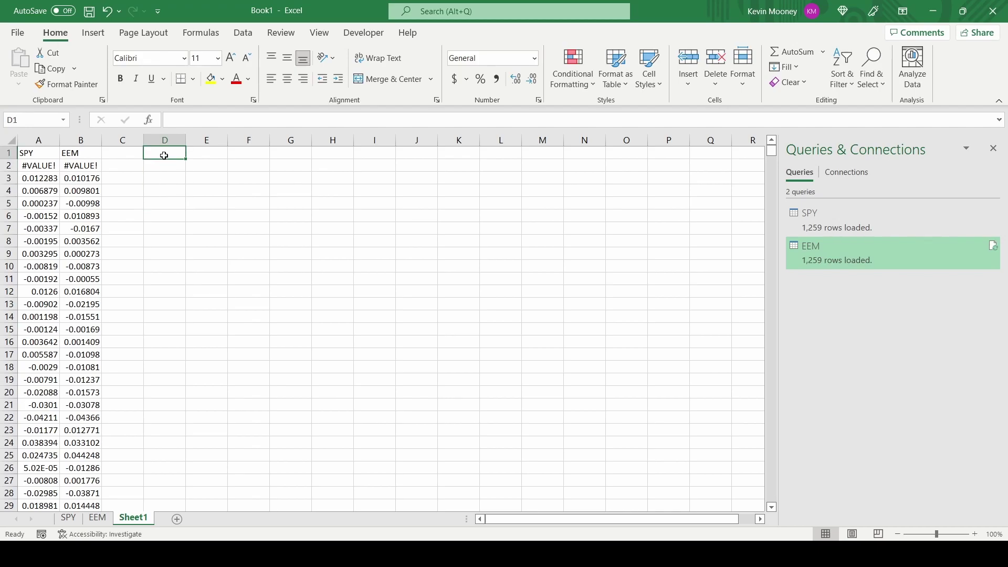
{"action": "type", "text": "beta"}
{"action": "key", "text": "Tab"}
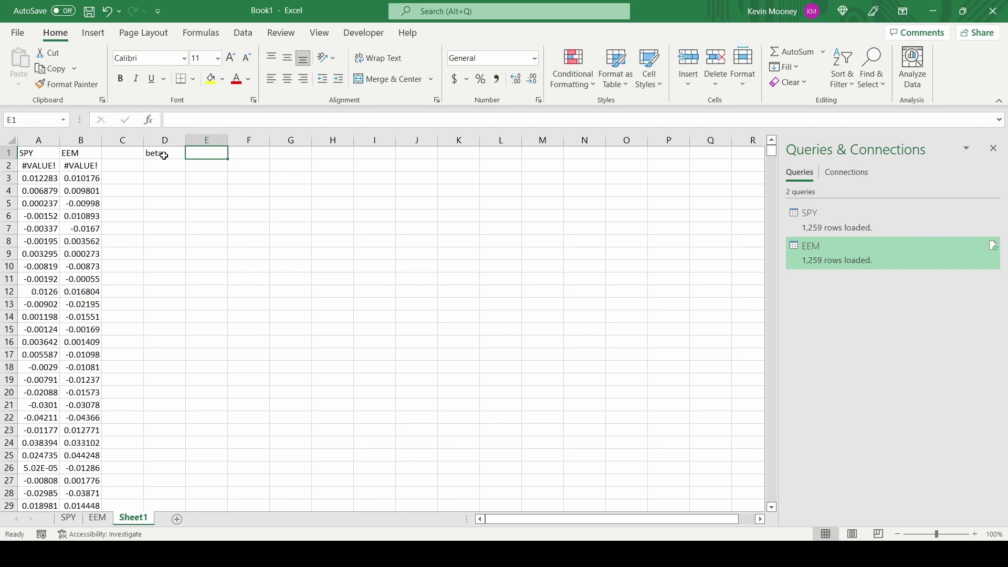
{"action": "type", "text": "intecept"}
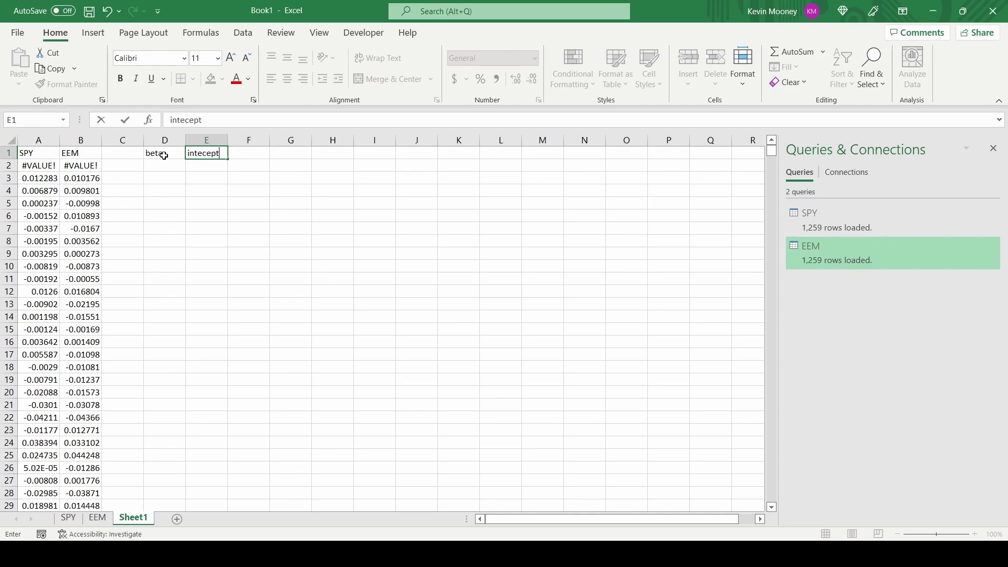
{"action": "key", "text": "Return"}
- Enter =LINEST(B3:B1260, A3:A1260) in D2, returning beta 0.978089 and intercept -0.00016
{"action": "type", "text": "="}
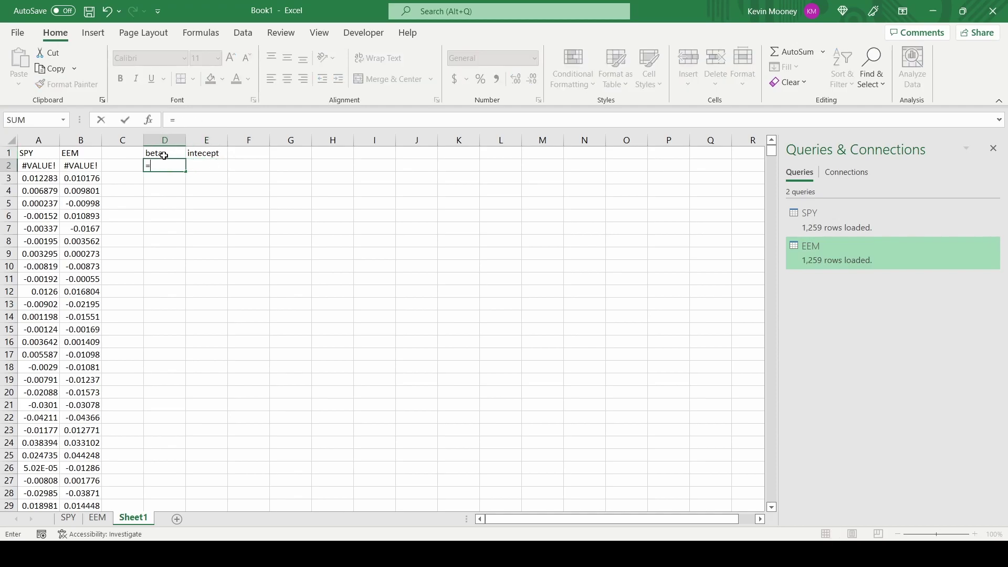
{"action": "type", "text": "linest("}
{"action": "type", "text": "b3:b"}
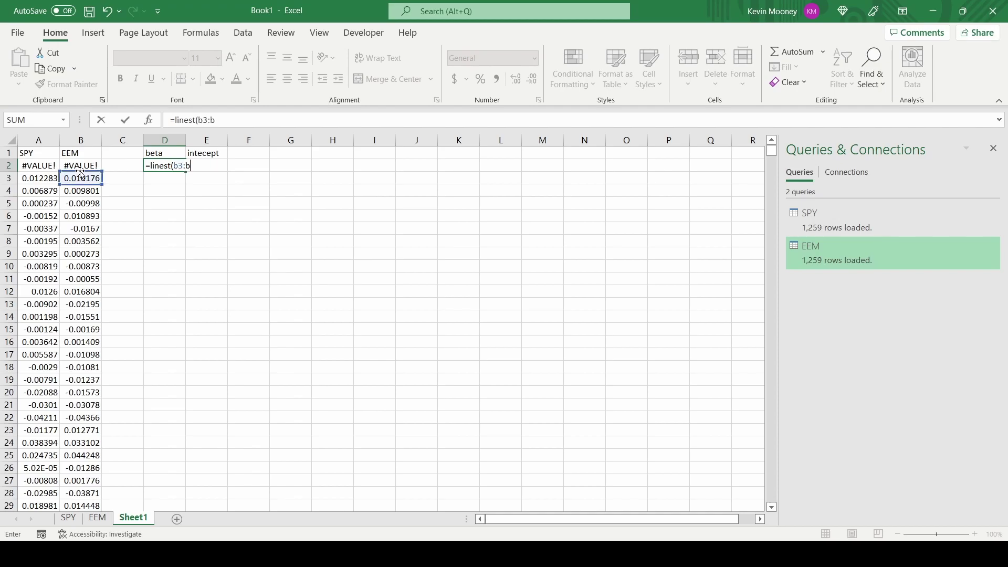
{"action": "type", "text": "1260"}
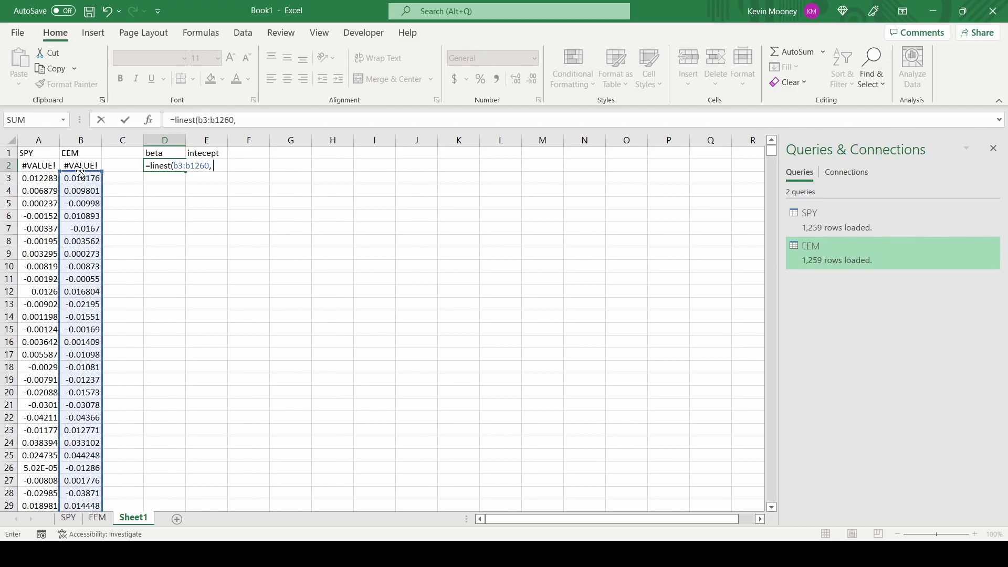
{"action": "type", "text": ", a3"}
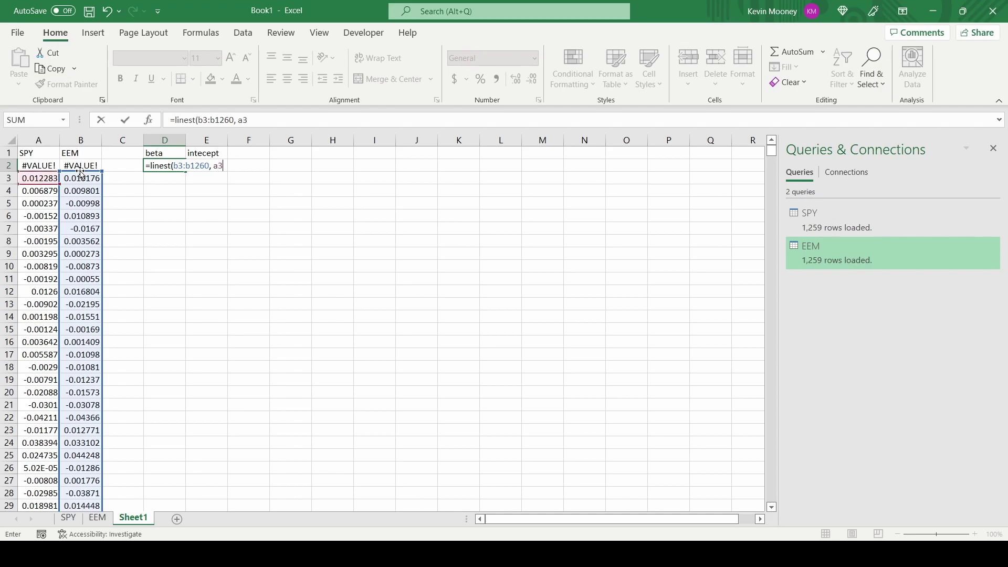
{"action": "type", "text": ":a12 60)"}
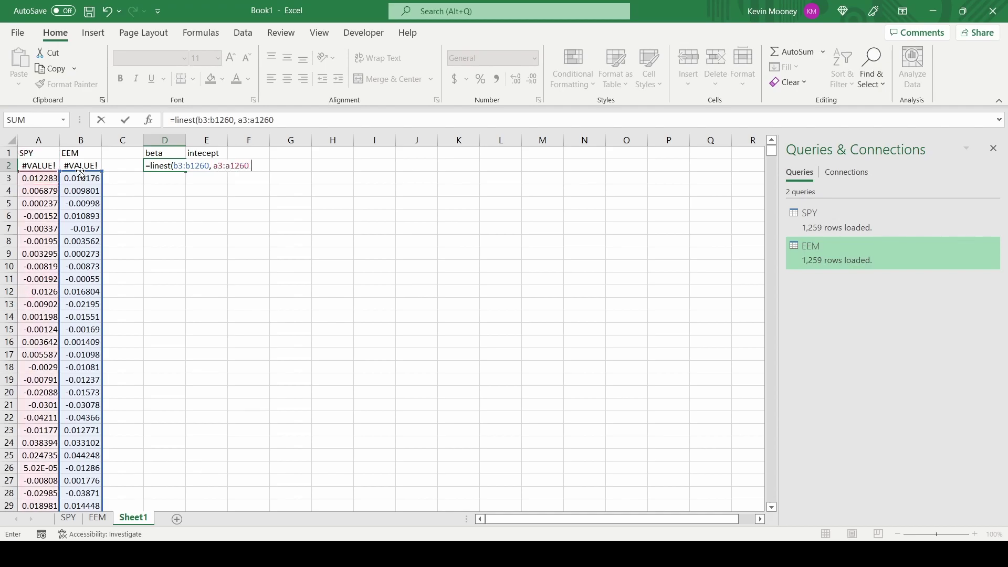
{"action": "key", "text": "Return"}
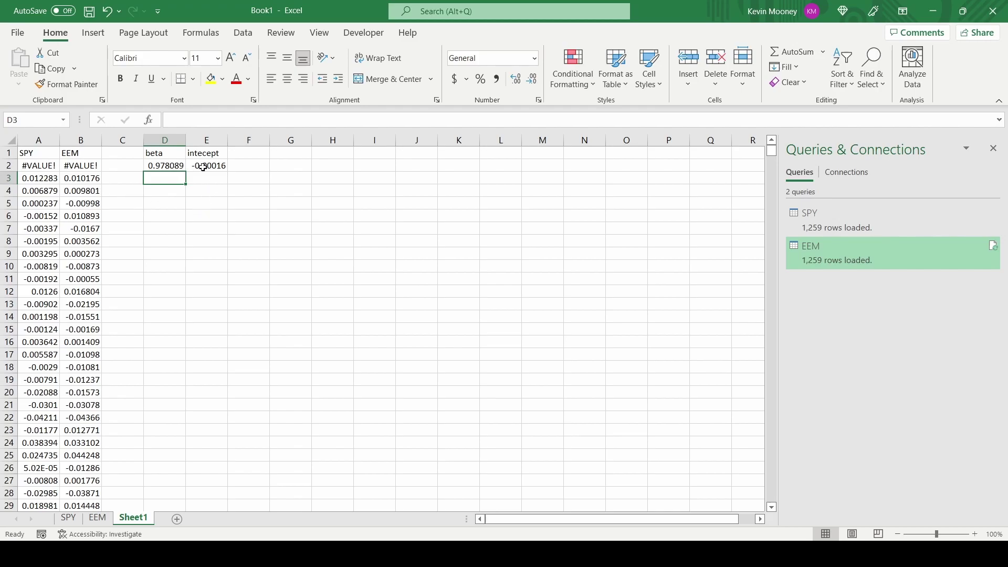
{"action": "left_click", "coordinate": [162, 168]}
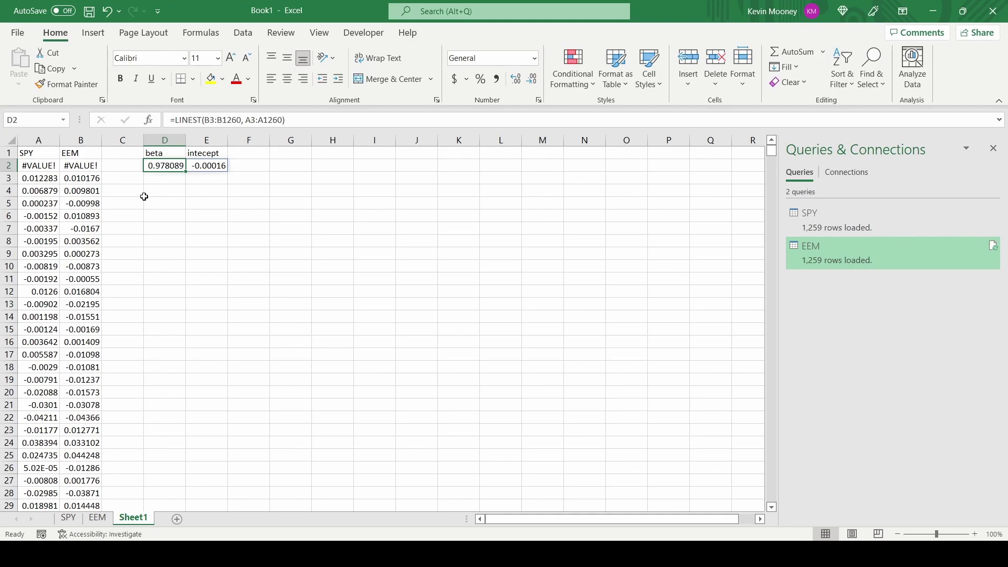
- Switch from Excel to the Beta Weighted Delta notebook in Chrome
{"action": "key", "text": "alt+Tab"}
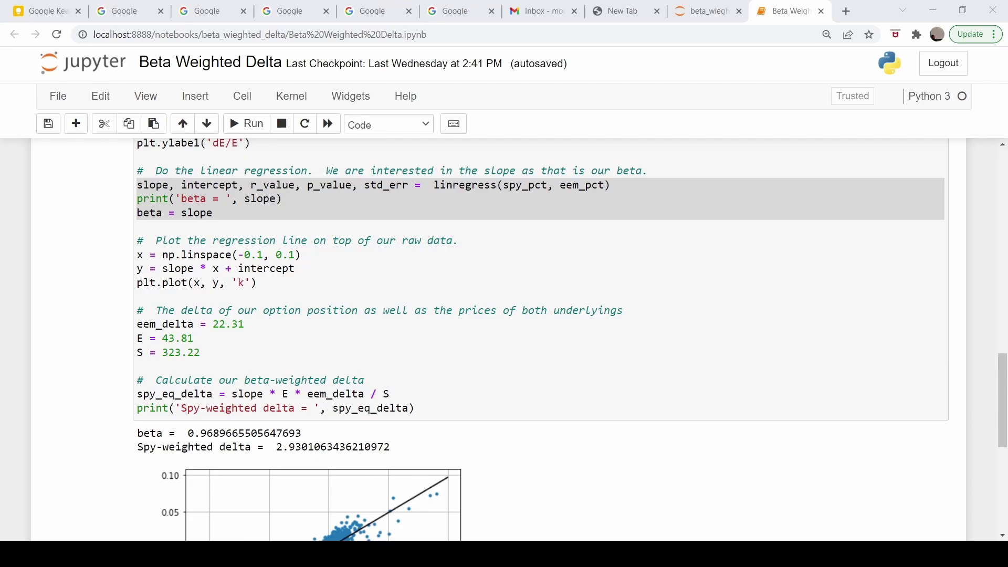
- Review the notebook's beta-weighted delta equations and code, highlighting the Index Price term
{"action": "left_click", "coordinate": [569, 359]}
{"action": "scroll", "coordinate": [447, 383], "scroll_direction": "up", "scroll_amount": 2}
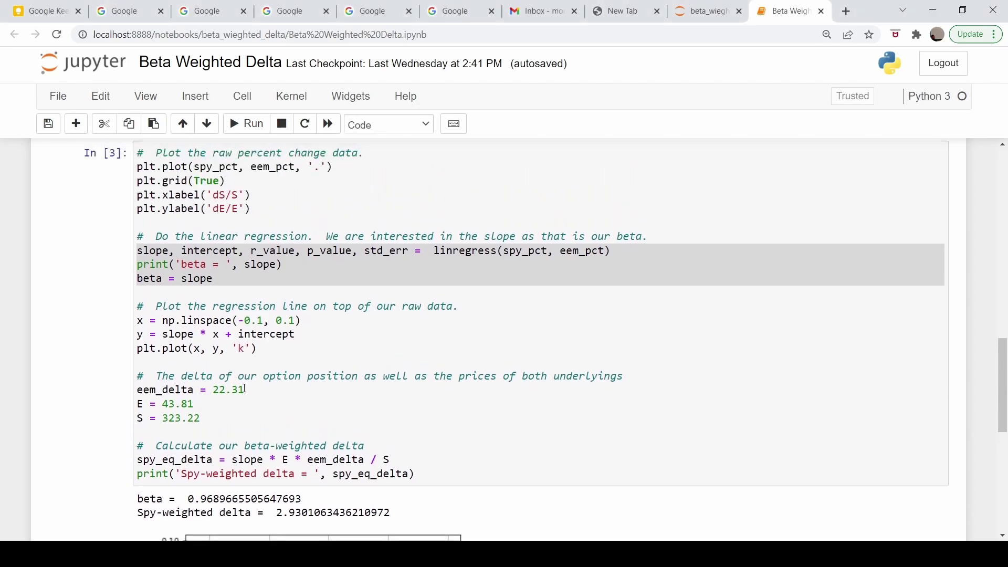
{"action": "scroll", "coordinate": [229, 354], "scroll_direction": "up", "scroll_amount": 5}
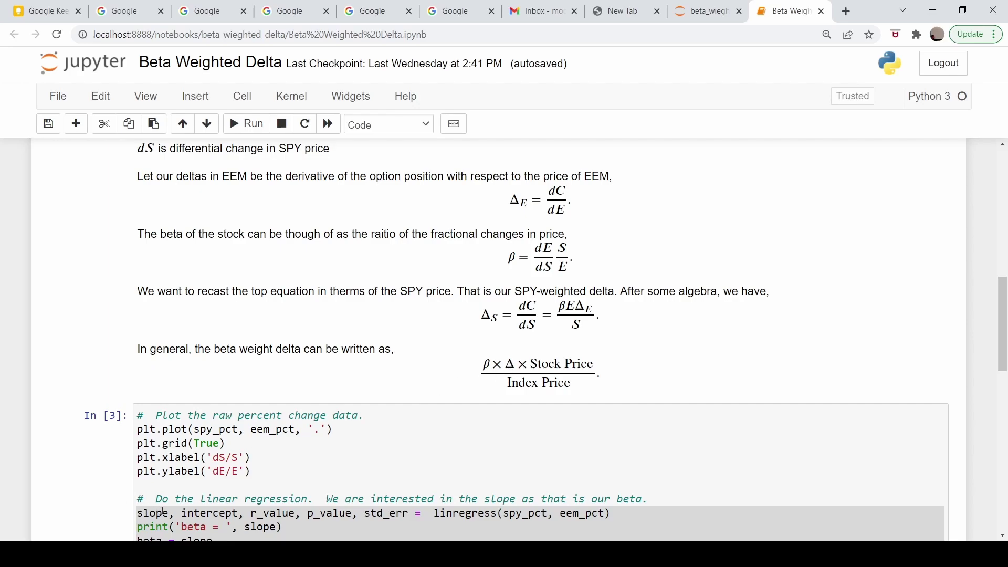
{"action": "scroll", "coordinate": [525, 341], "scroll_direction": "down", "scroll_amount": 3}
{"action": "scroll", "coordinate": [227, 488], "scroll_direction": "down", "scroll_amount": 1}
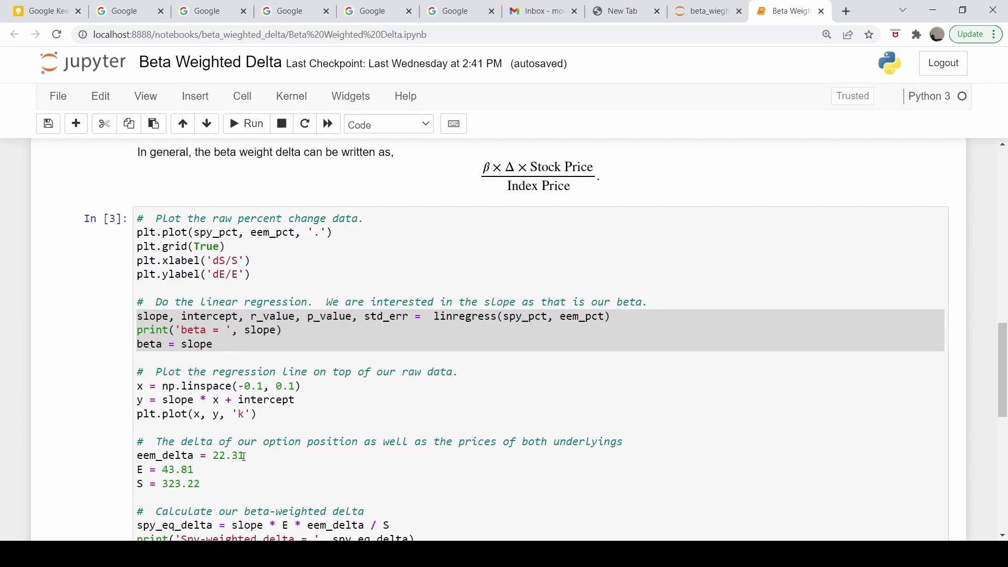
{"action": "scroll", "coordinate": [574, 322], "scroll_direction": "up", "scroll_amount": 3}
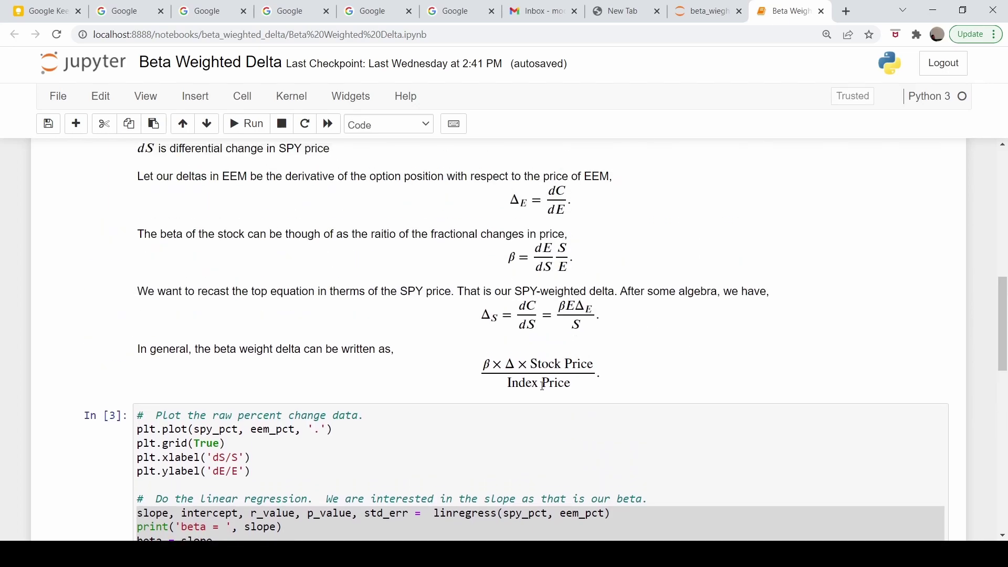
{"action": "left_click_drag", "start_coordinate": [538, 364], "coordinate": [571, 383]}
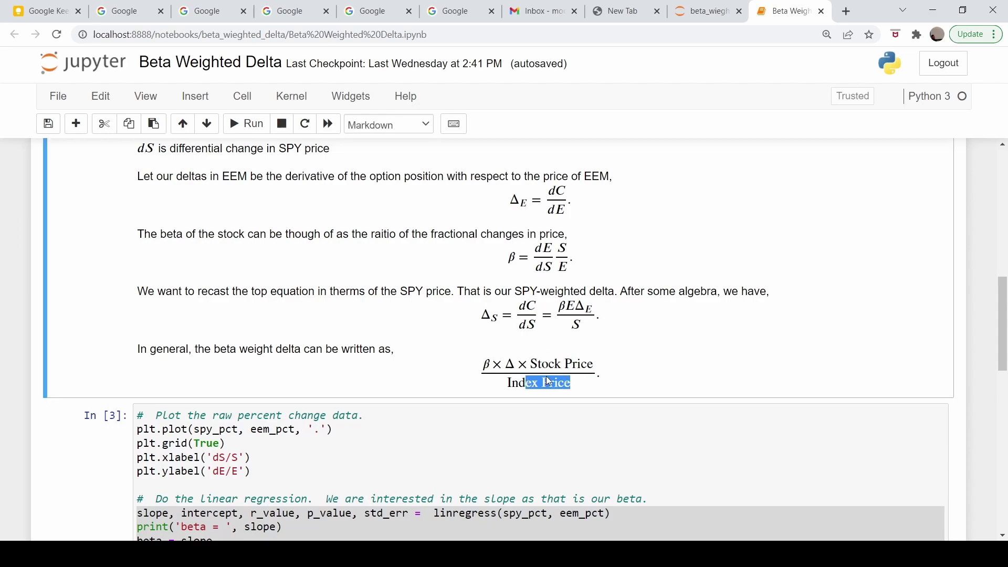
{"action": "scroll", "coordinate": [209, 453], "scroll_direction": "down", "scroll_amount": 4}
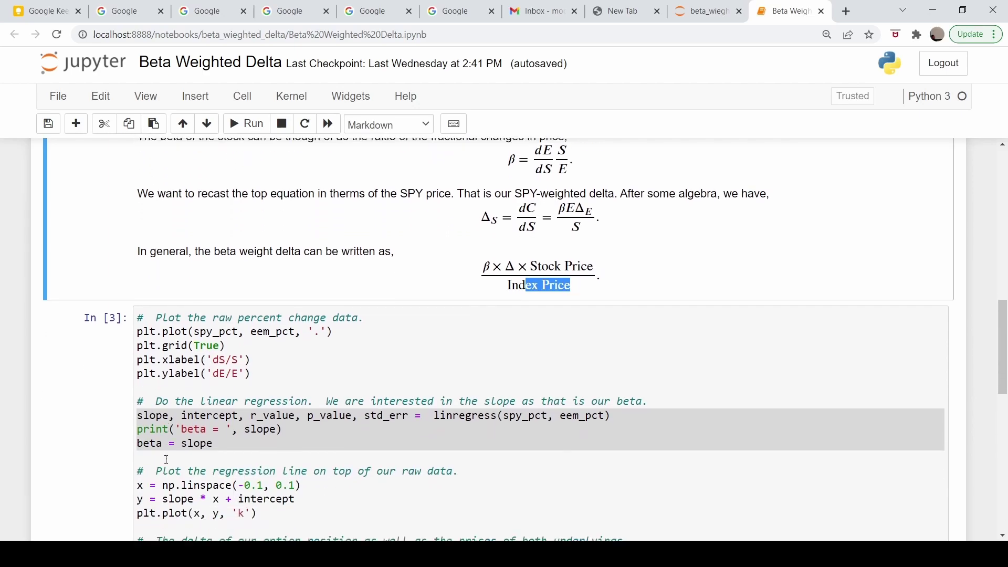
{"action": "scroll", "coordinate": [252, 502], "scroll_direction": "down", "scroll_amount": 1}
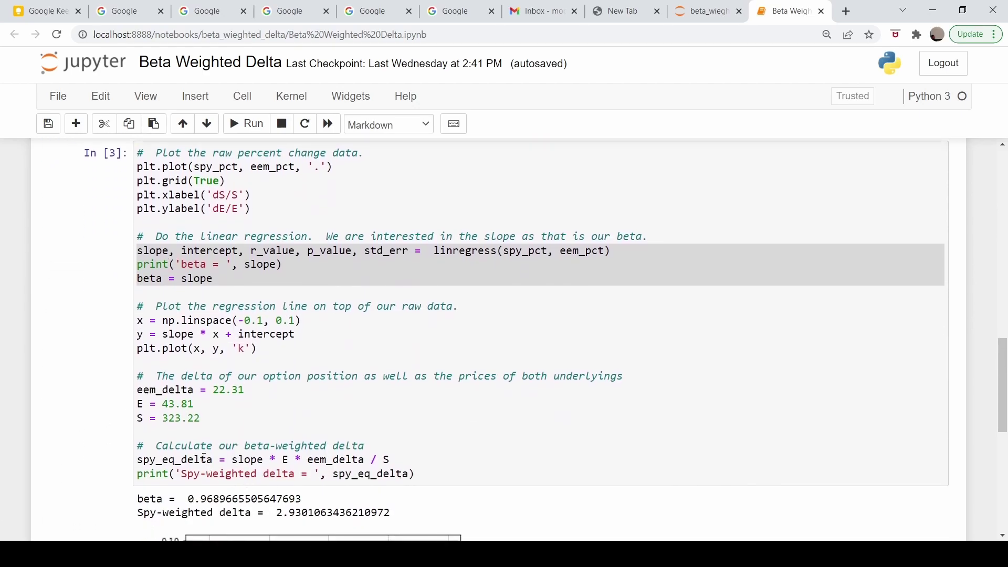
- Back in Excel, check SPY Price 323.22, EEM Price 43.81 and EEM Delta 22.31
{"action": "key", "text": "alt+Tab"}
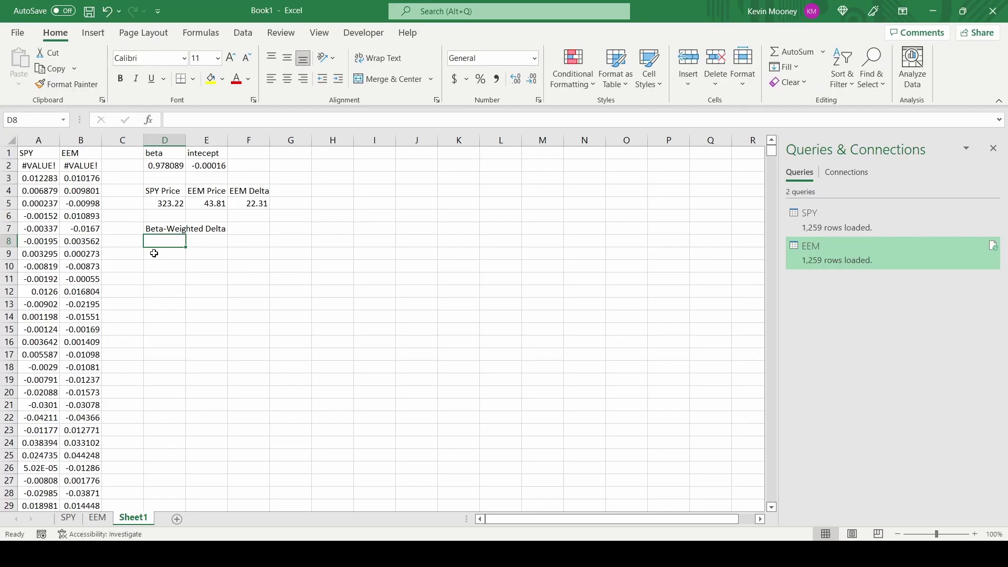
{"action": "left_click", "coordinate": [161, 202]}
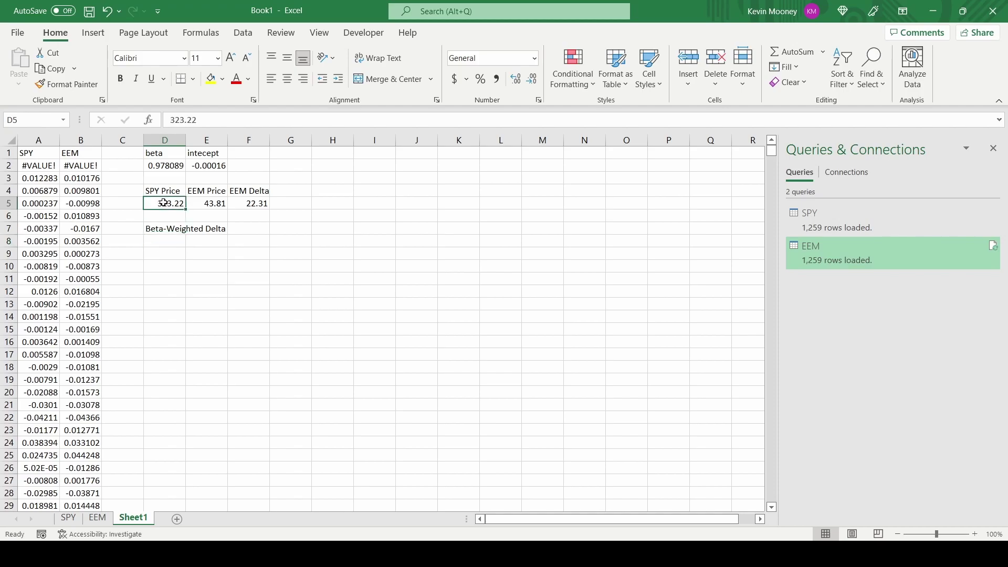
{"action": "left_click", "coordinate": [209, 209]}
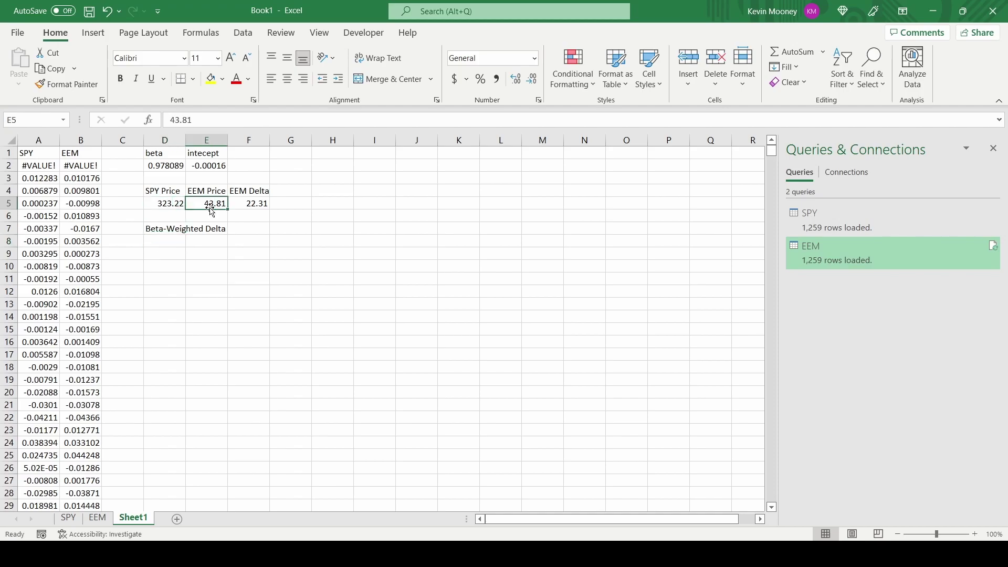
{"action": "left_click", "coordinate": [243, 205]}
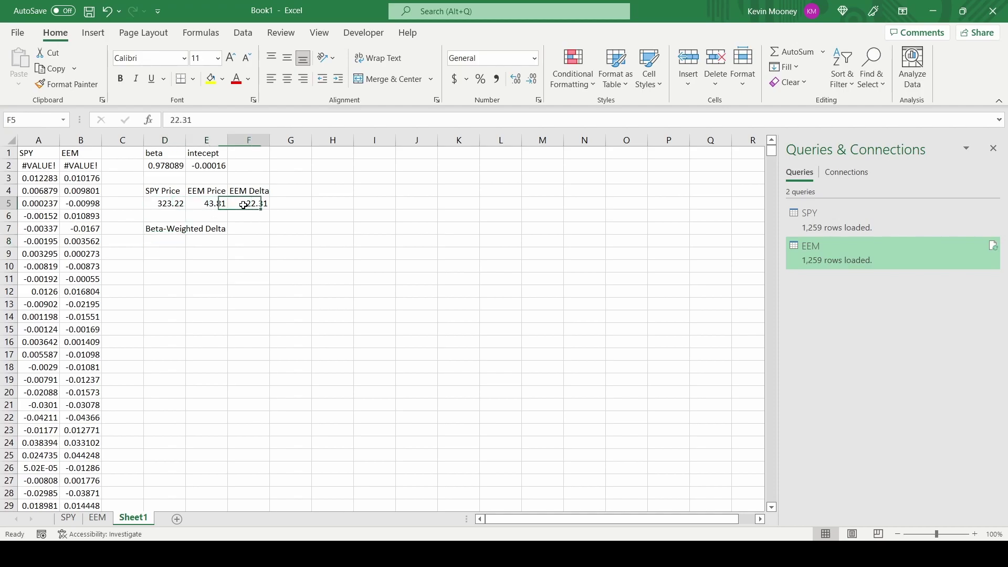
- Enter =D2*F5*E5/D5 in D8 to compute the beta-weighted delta
{"action": "left_click", "coordinate": [160, 244]}
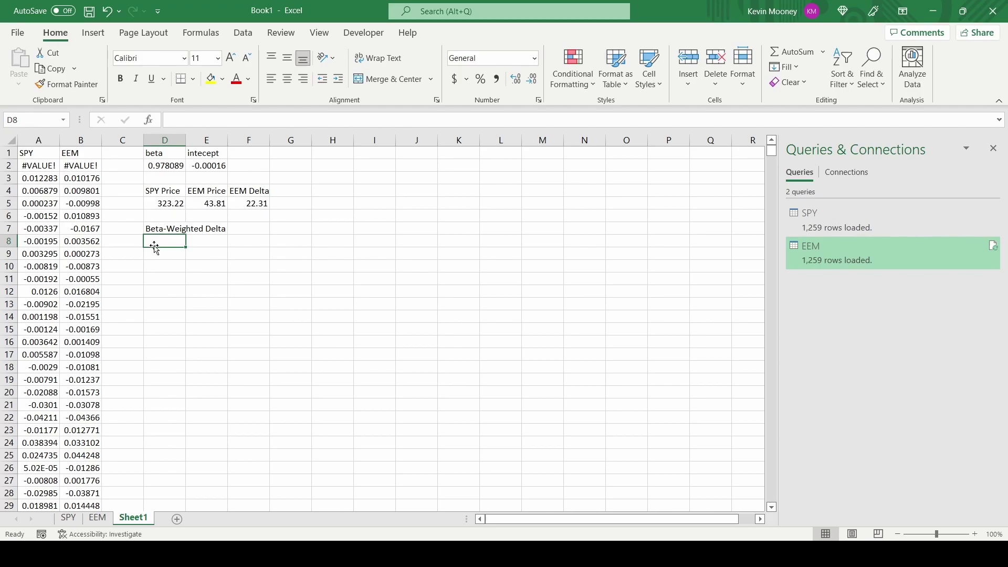
{"action": "type", "text": "="}
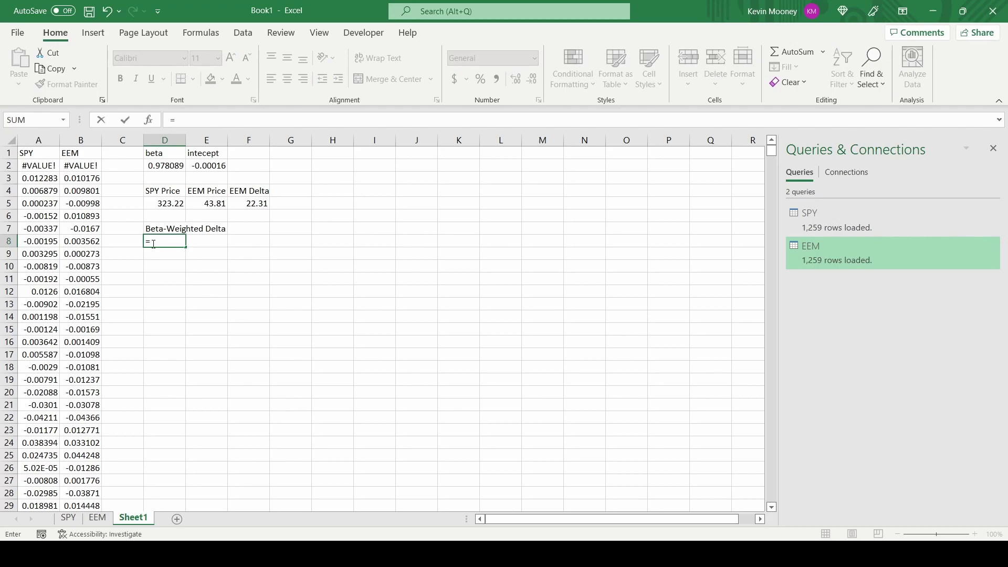
{"action": "left_click", "coordinate": [167, 168]}
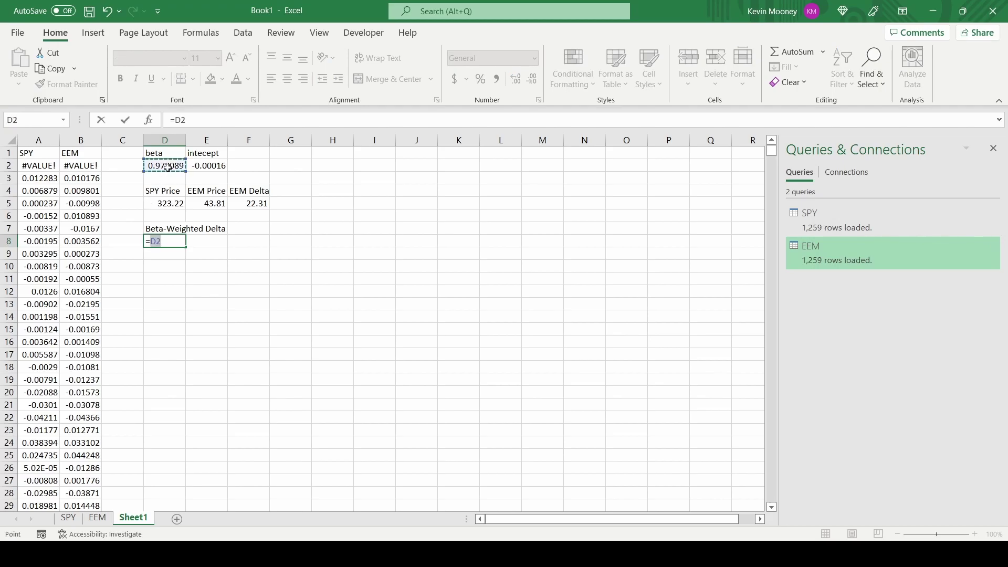
{"action": "type", "text": "*"}
{"action": "left_click", "coordinate": [260, 202]}
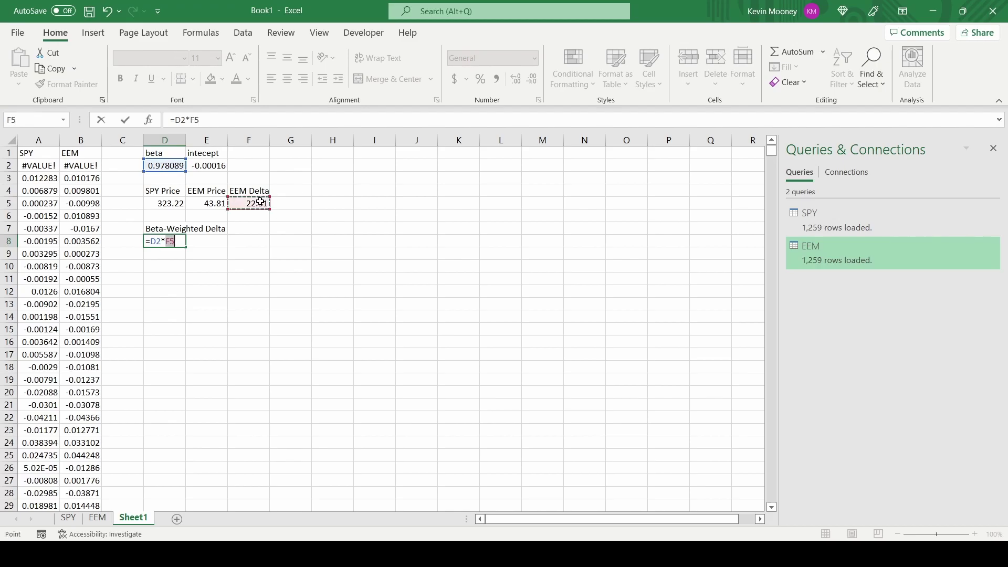
{"action": "type", "text": "*"}
{"action": "left_click", "coordinate": [198, 202]}
{"action": "type", "text": "/"}
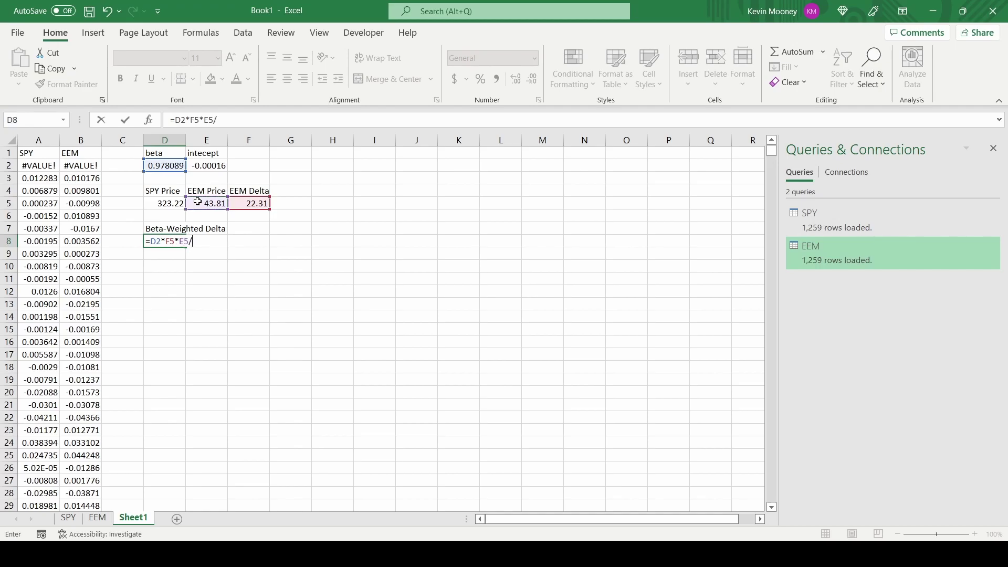
{"action": "left_click", "coordinate": [165, 203]}
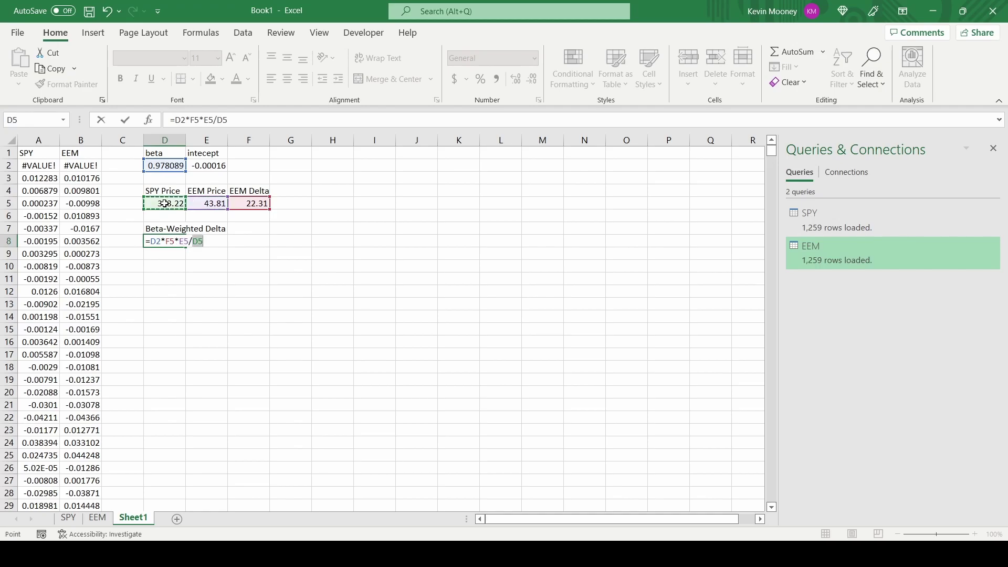